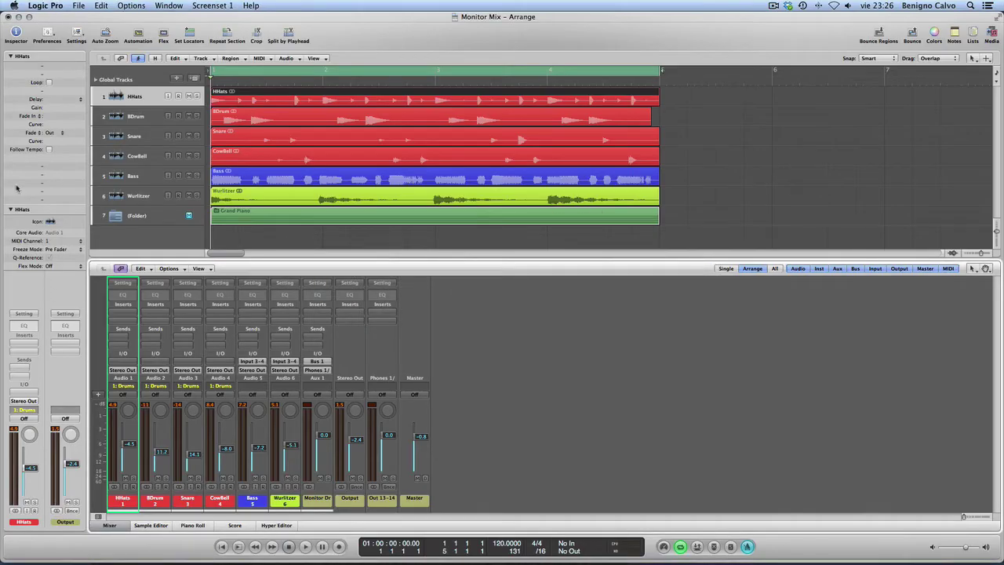
- Start playback of the Monitor Mix arrangement
key("space")
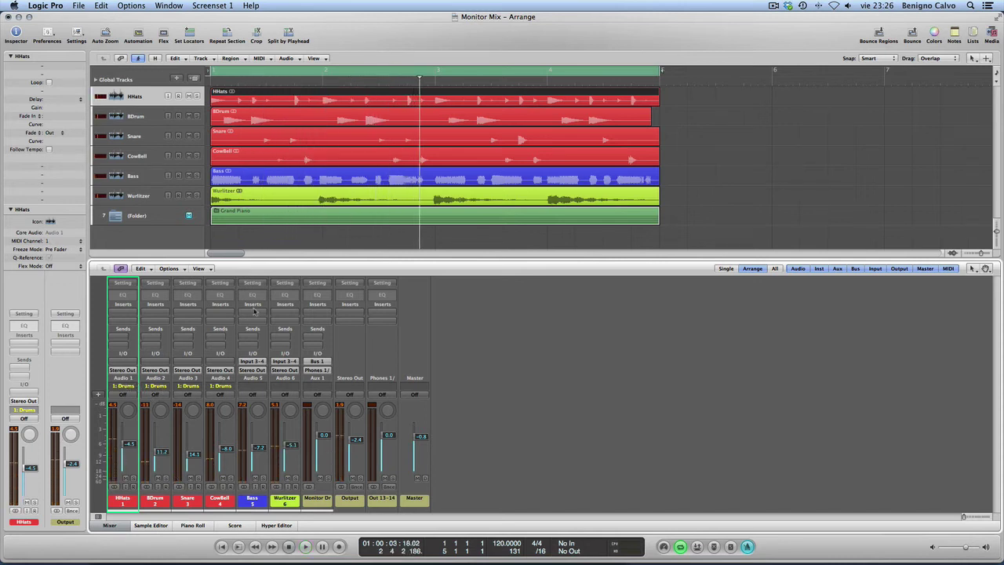
- Open the mixer's I/O Labels window and enable a User label for Bus 1
left_click(171, 269)
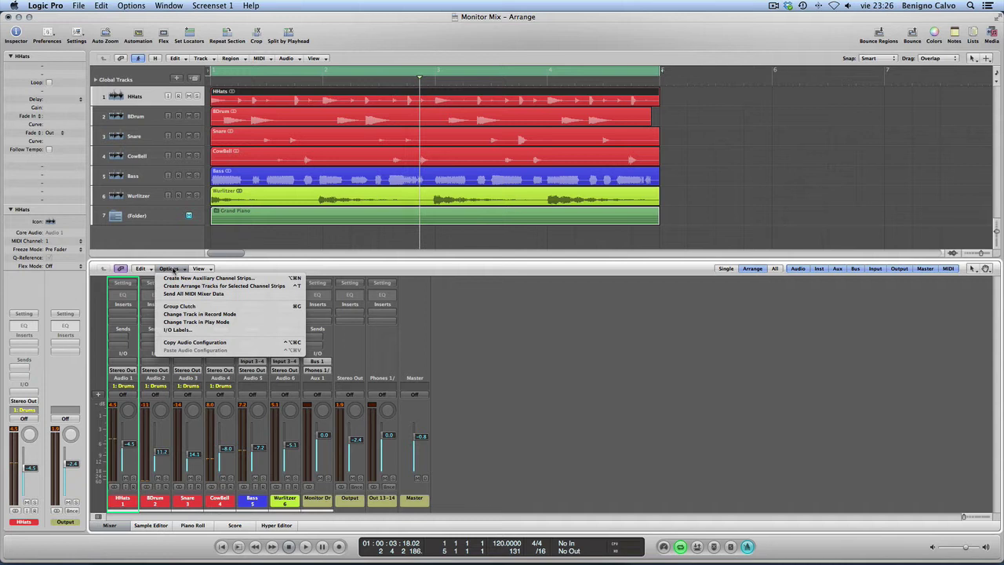
left_click(189, 331)
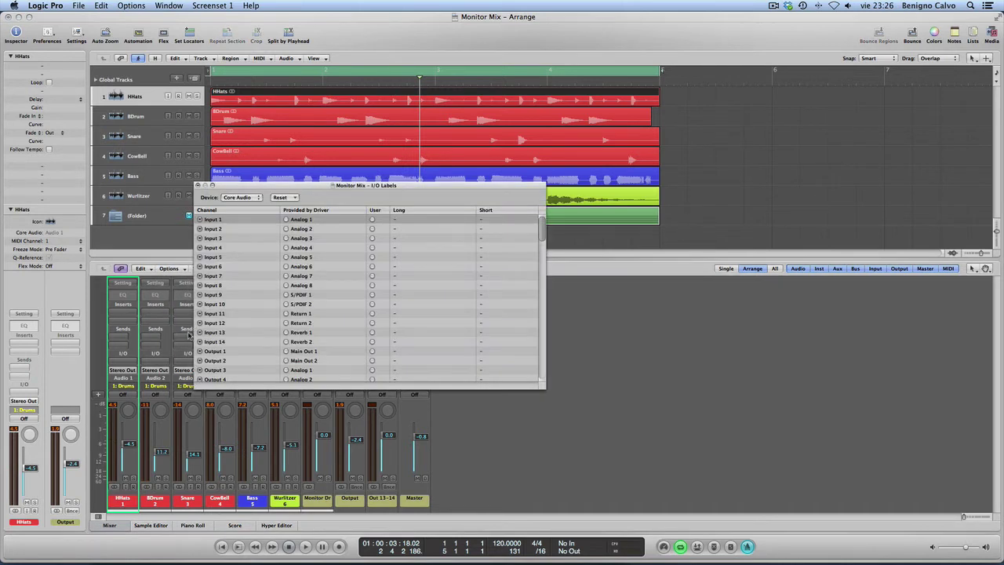
scroll(331, 327, "down", 10)
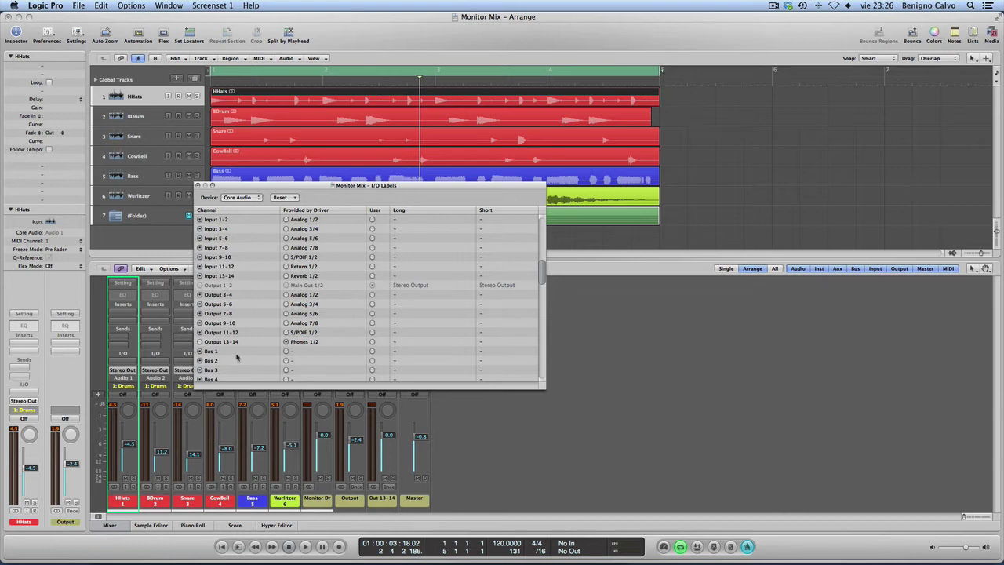
left_click(373, 351)
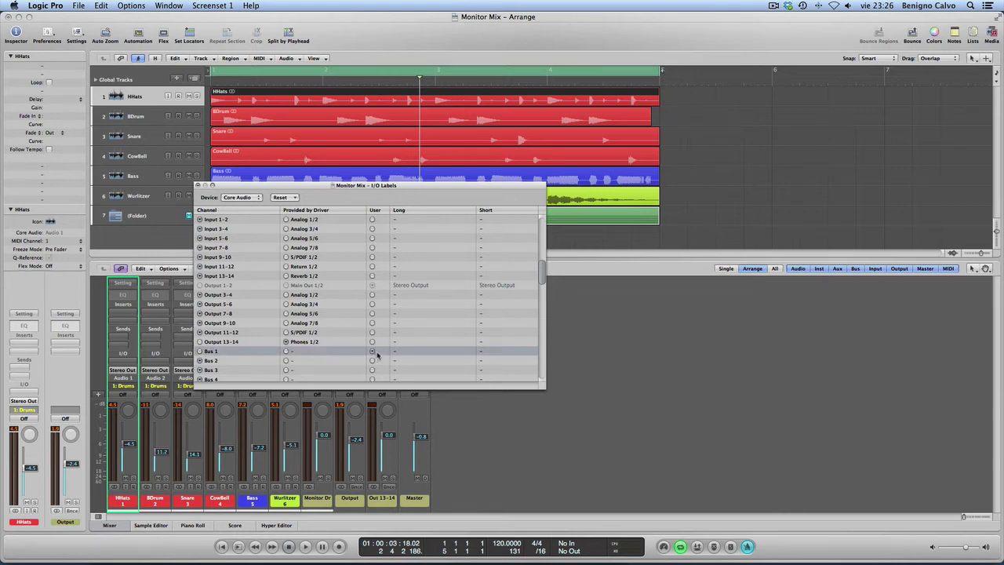
- Set Bus 1's long label to 'Drums Monitor'
double_click(406, 351)
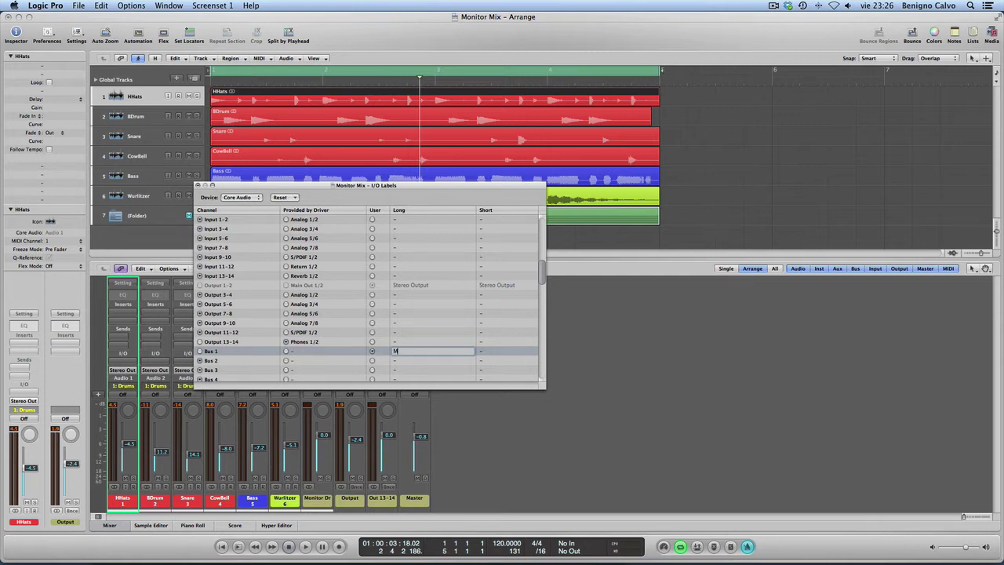
type("Drums Monitor")
key("Return")
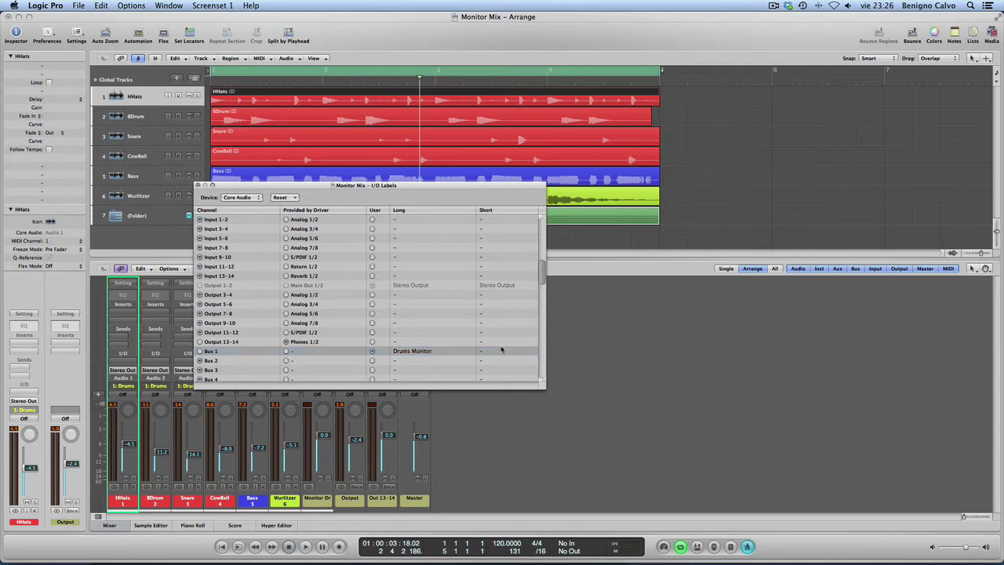
- Set Bus 1's short label to 'DrumsM' and close the label editor
double_click(494, 351)
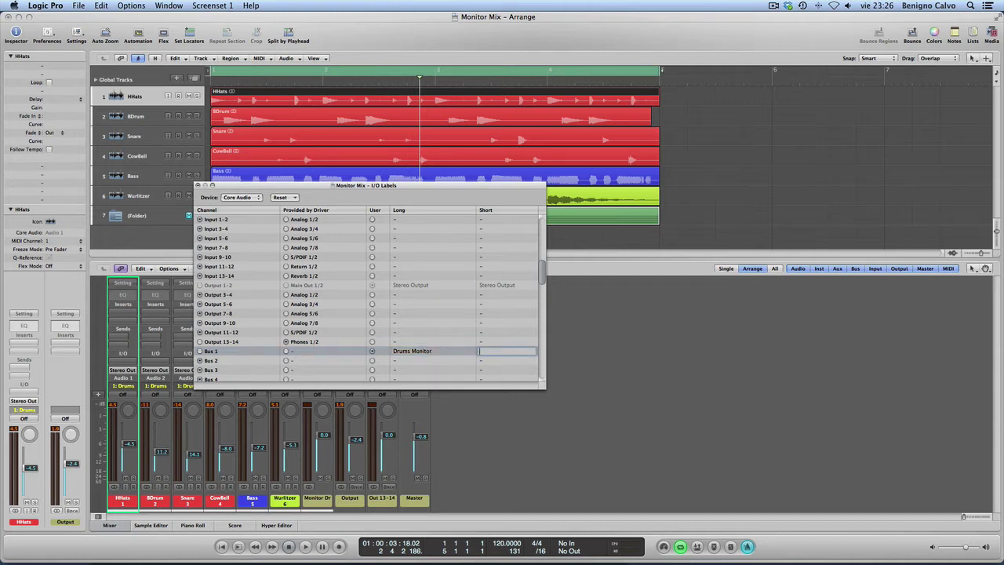
type("DrumsM")
key("Return")
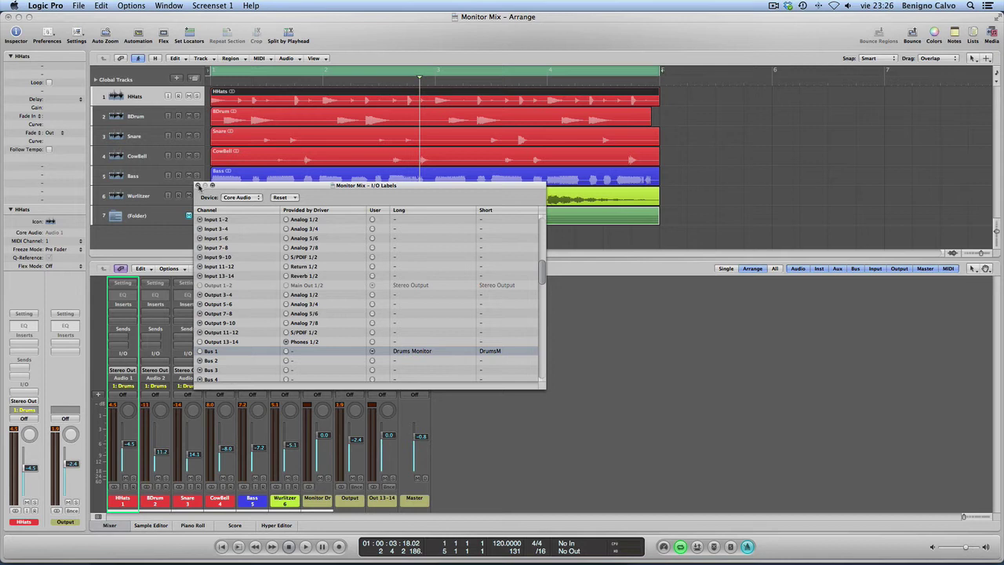
left_click(198, 186)
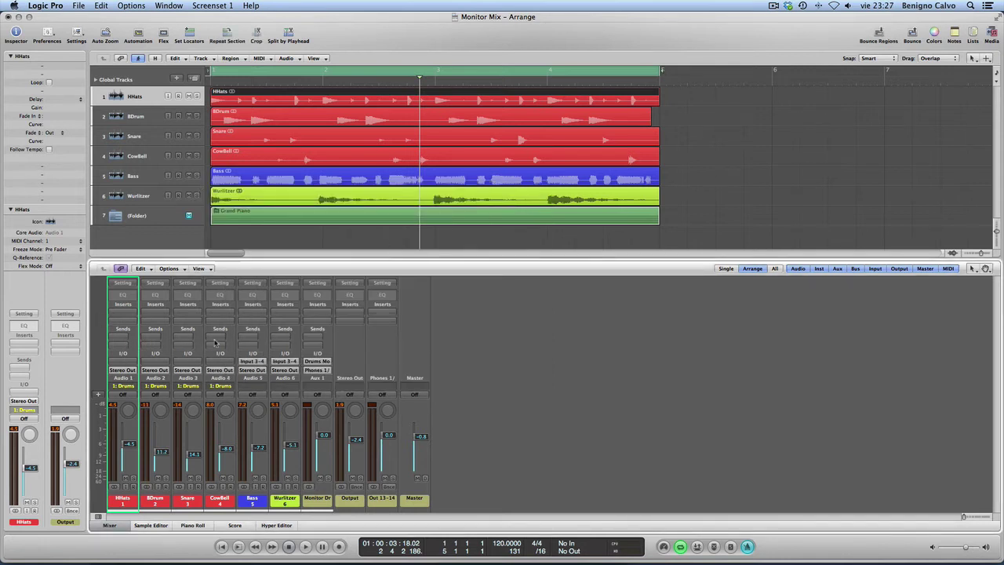
- Select the HHats, BDrum, Snare and CowBell strips and add a send to Bus 1 (Drums Monitor)
left_click(115, 329)
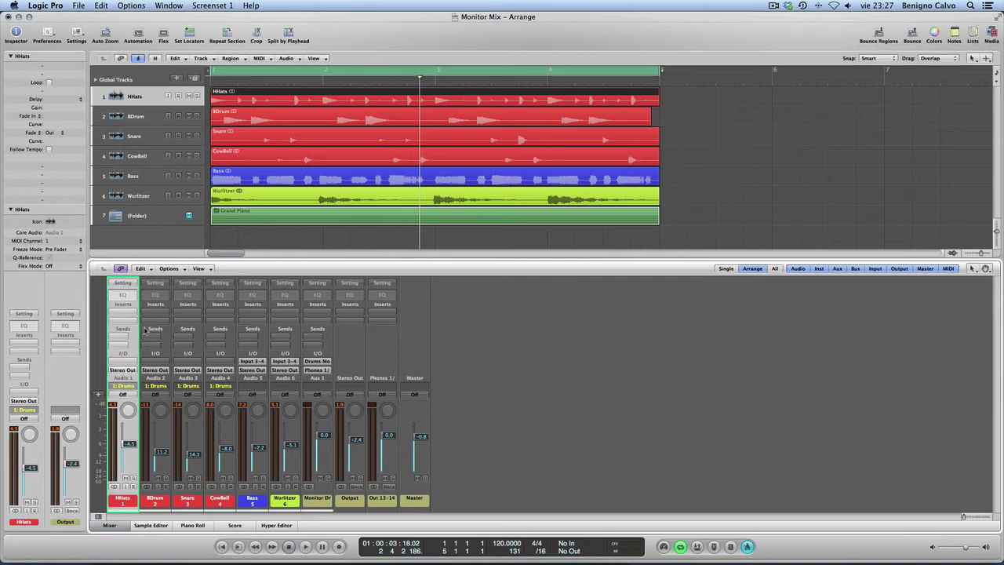
left_click(152, 330, "shift")
left_click(197, 332, "shift")
left_click(221, 332, "shift")
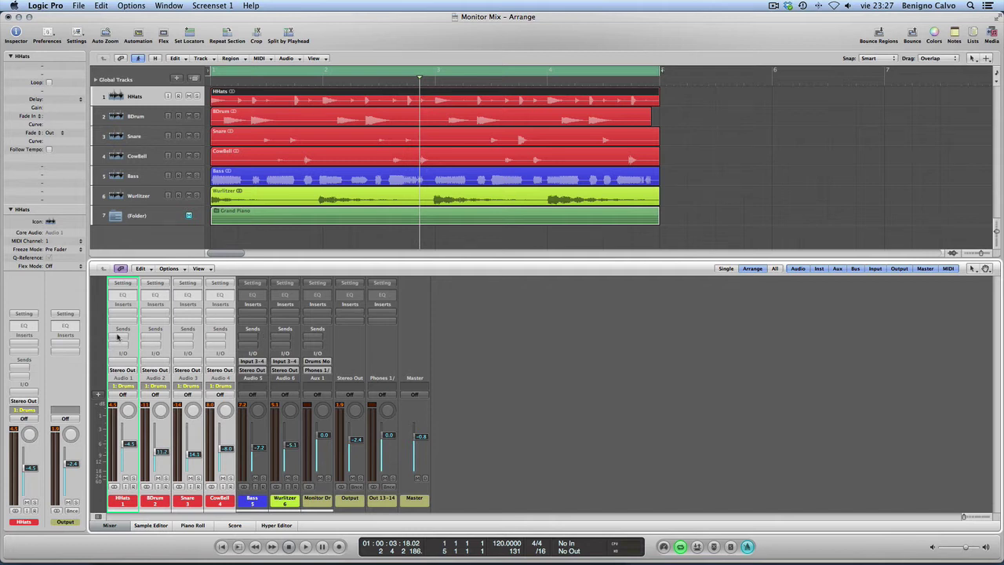
left_click(118, 338)
mouse_move(118, 346)
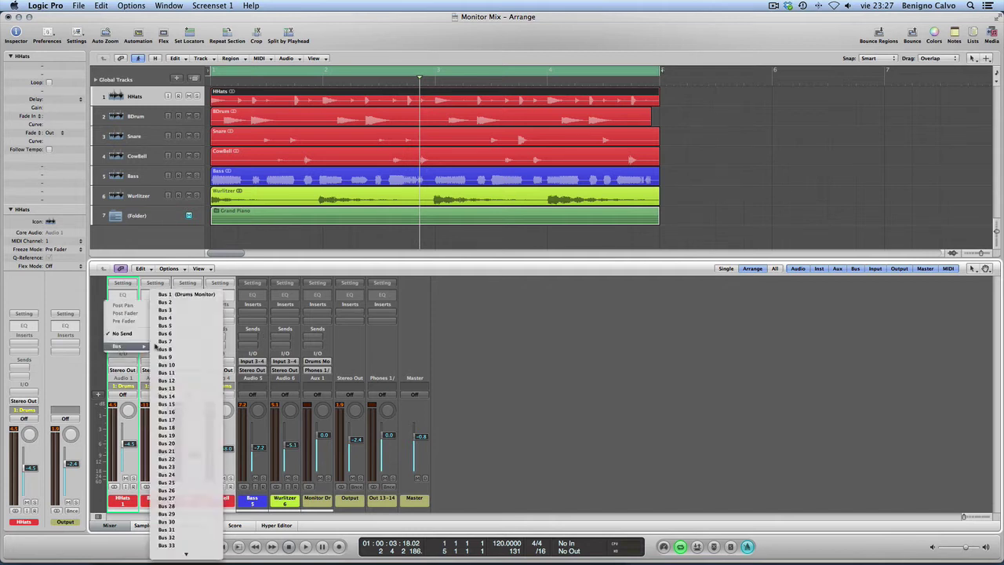
left_click(214, 297)
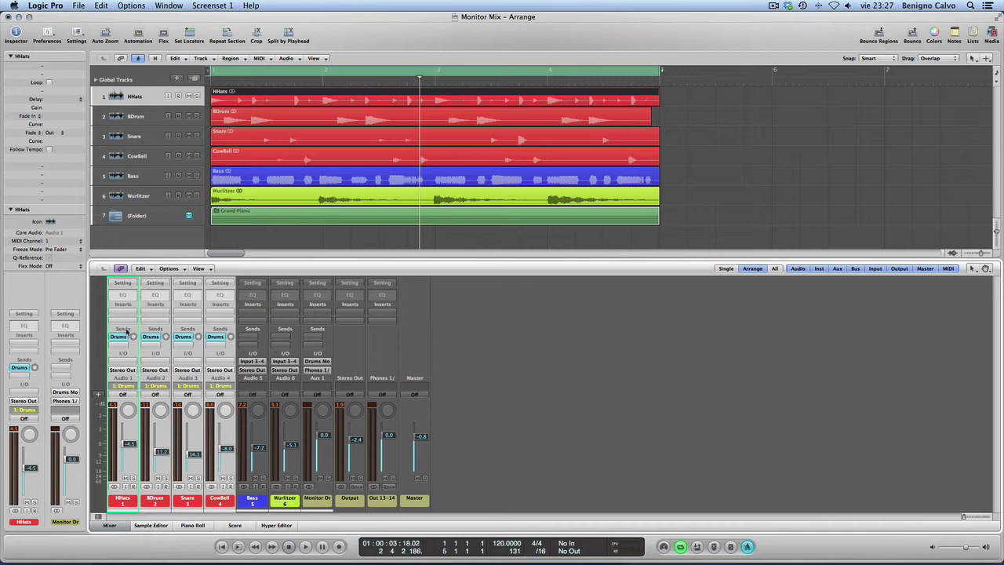
- Make the drum sends Pre Fader, set the HHats send to -16.6, then select Aux 1
left_click(121, 338)
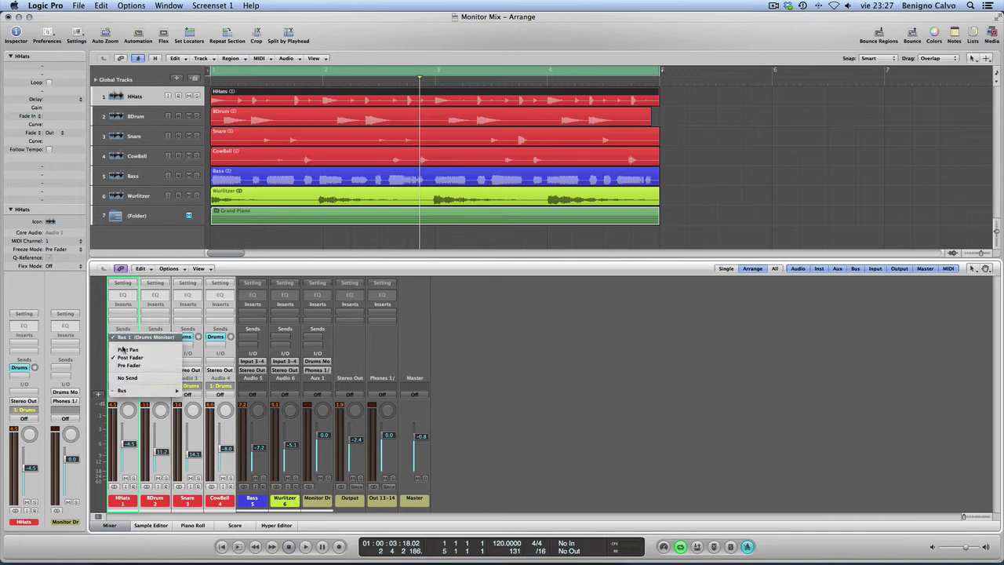
left_click(129, 365)
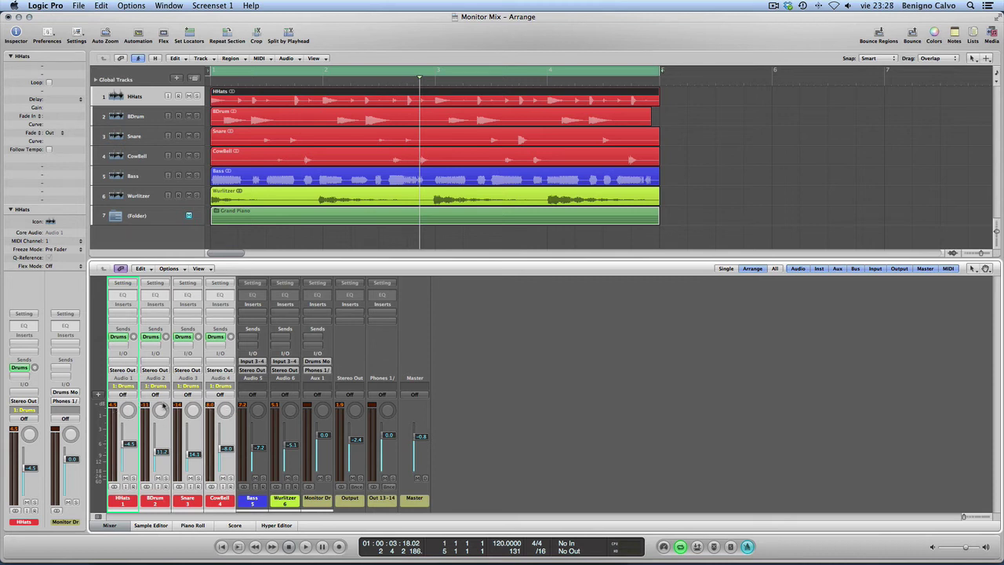
left_click_drag(134, 337, 134, 341)
left_click(449, 376)
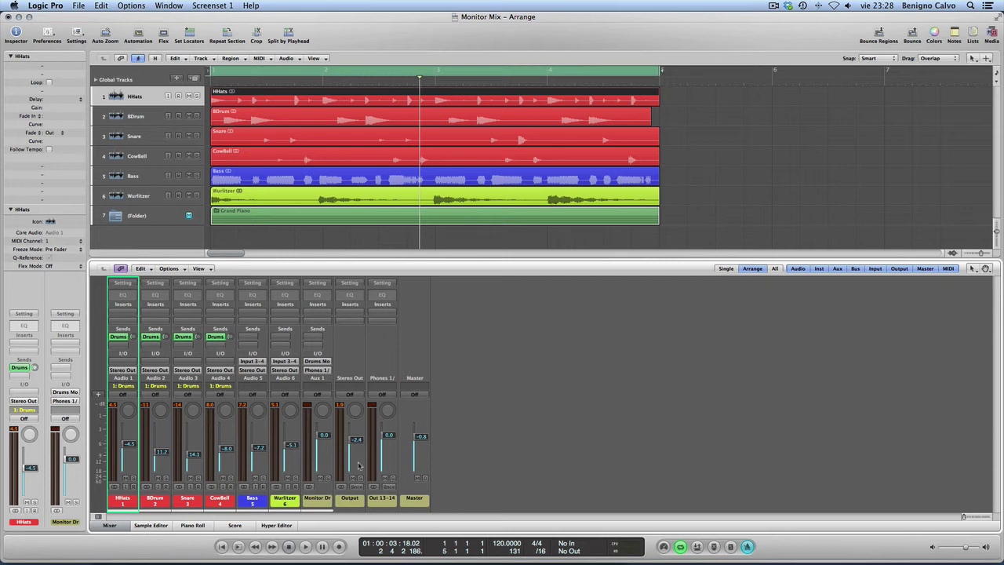
left_click(333, 487)
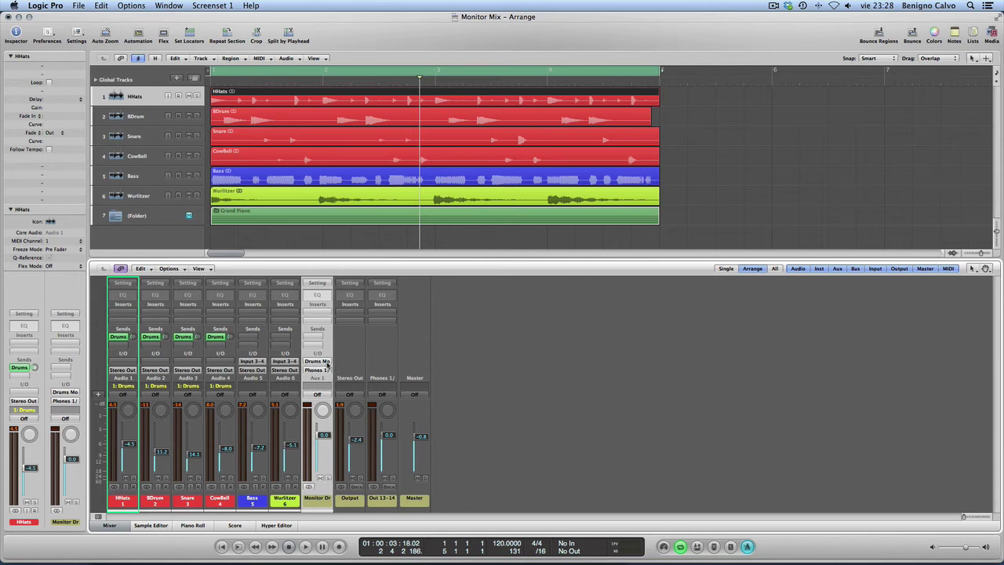
left_click(174, 269)
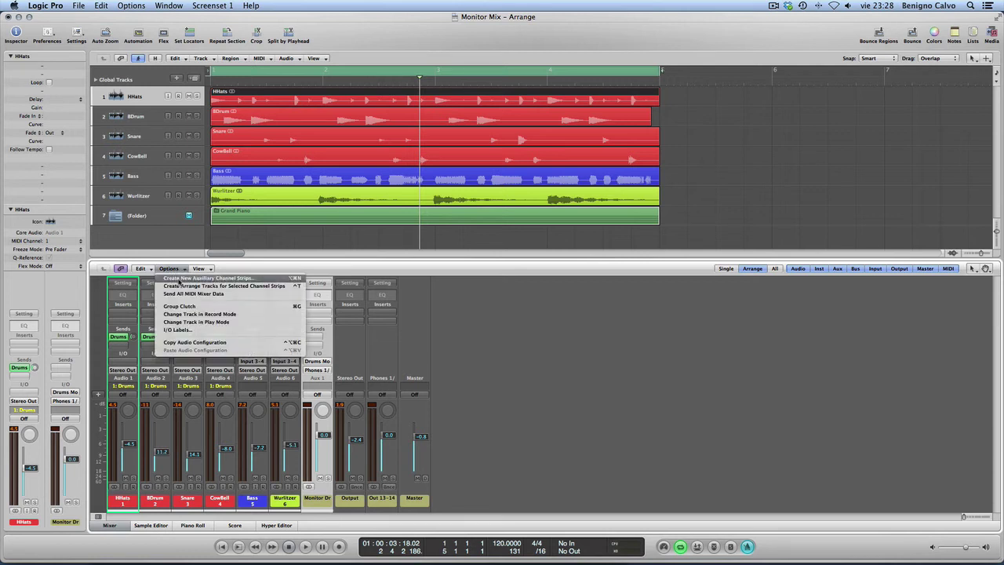
left_click(180, 278)
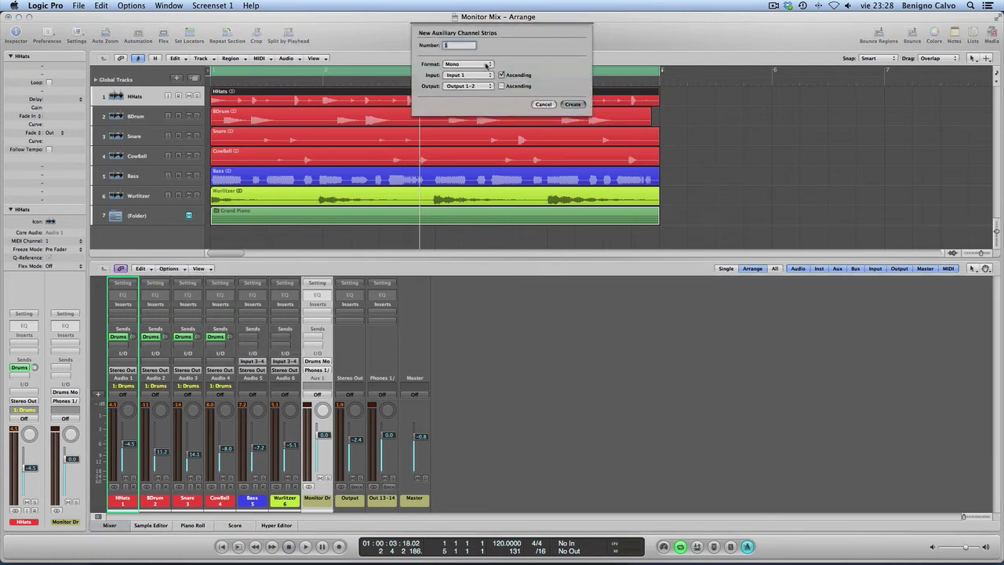
left_click(486, 65)
left_click(470, 74)
left_click(474, 76)
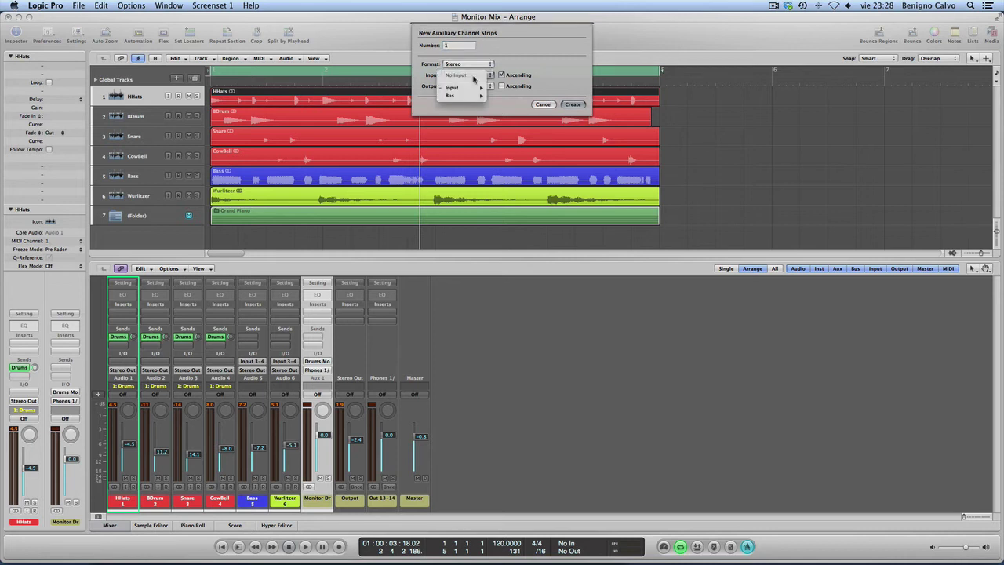
mouse_move(464, 95)
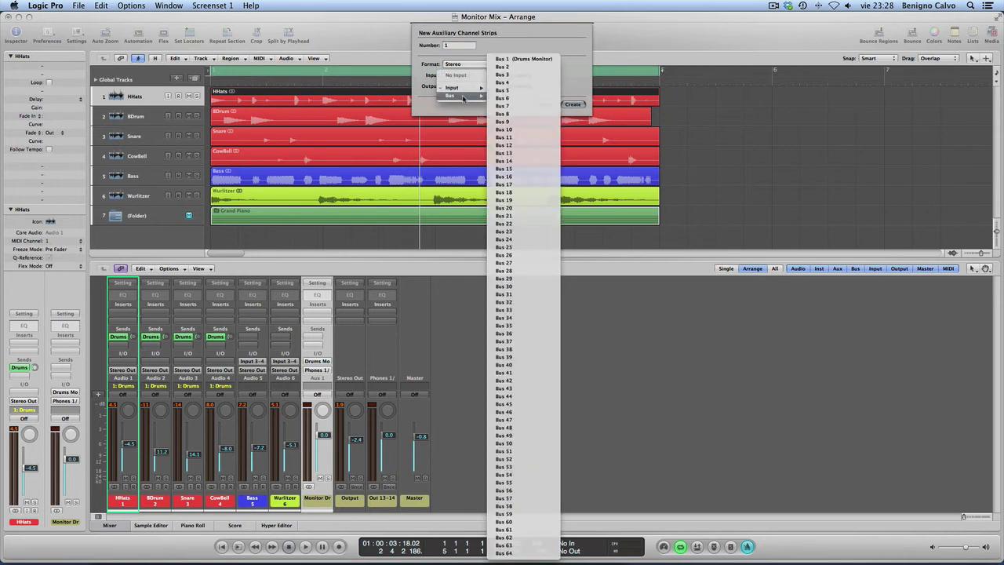
left_click(517, 58)
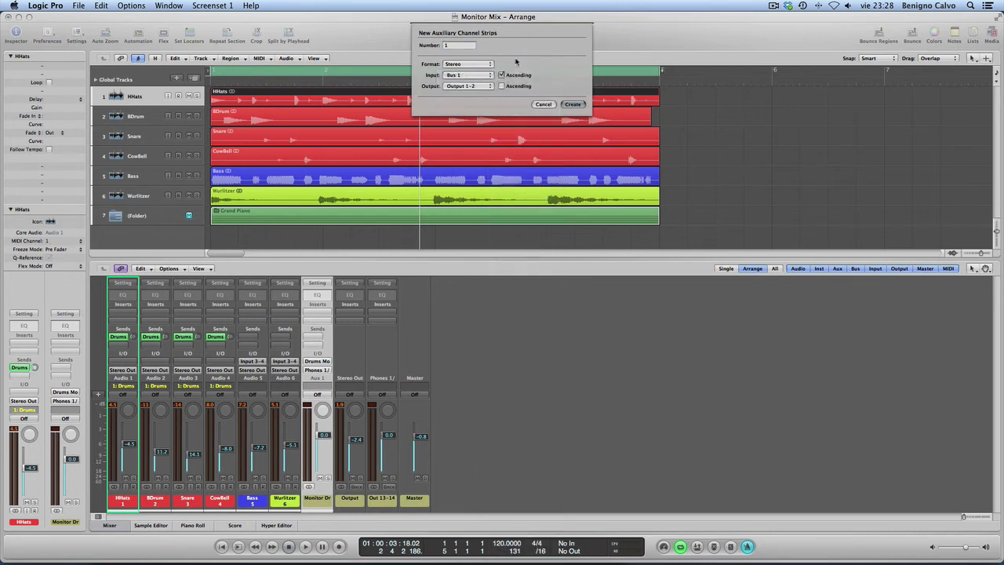
left_click(543, 104)
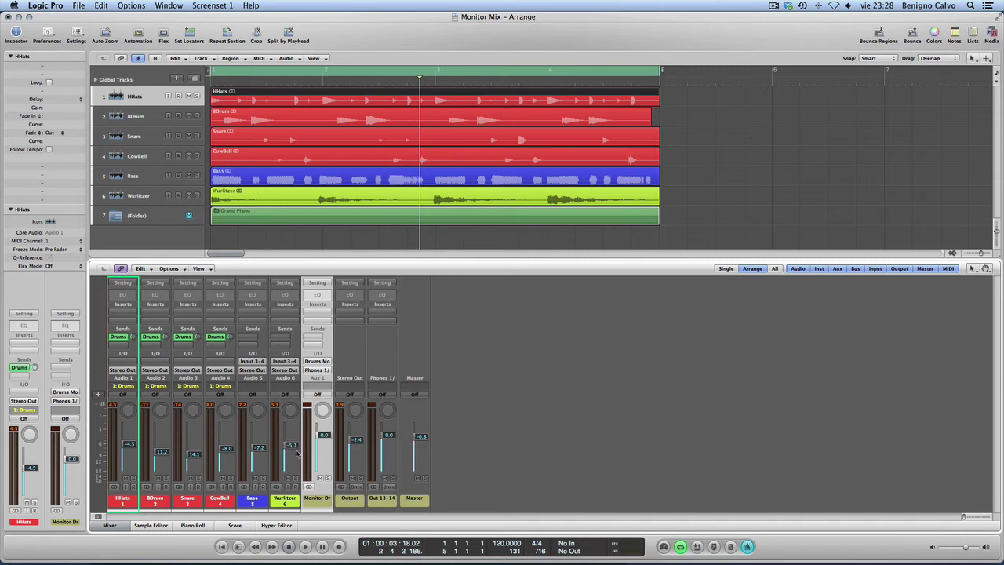
- During playback, pull the grouped drum faders down and back up, then stop
key("space")
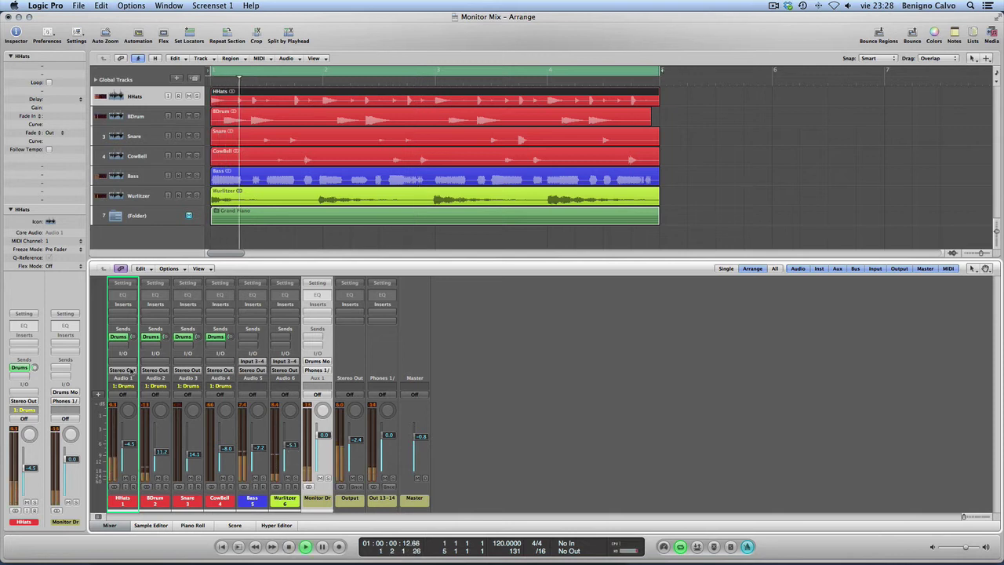
left_click_drag(129, 445, 129, 469)
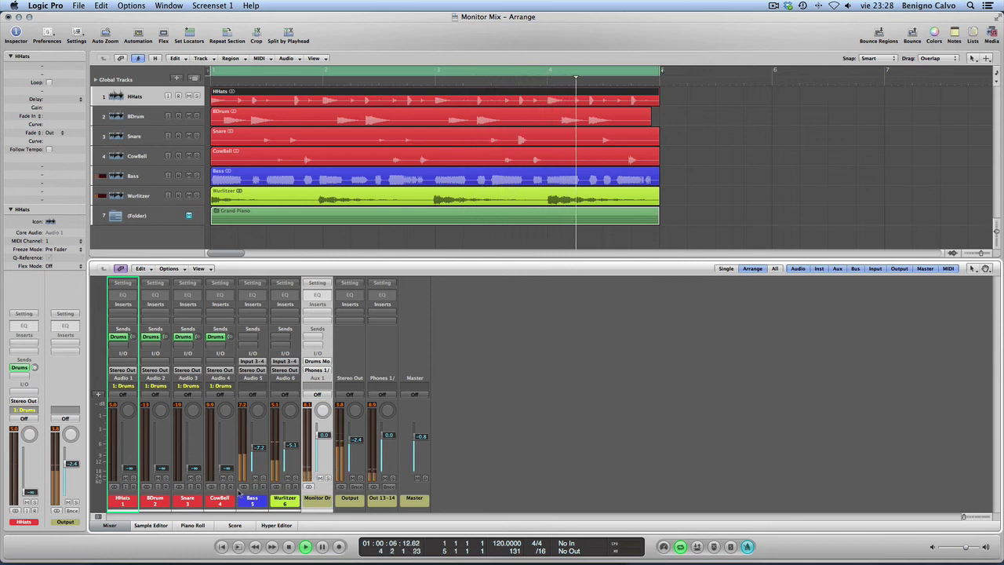
left_click_drag(130, 471, 130, 446)
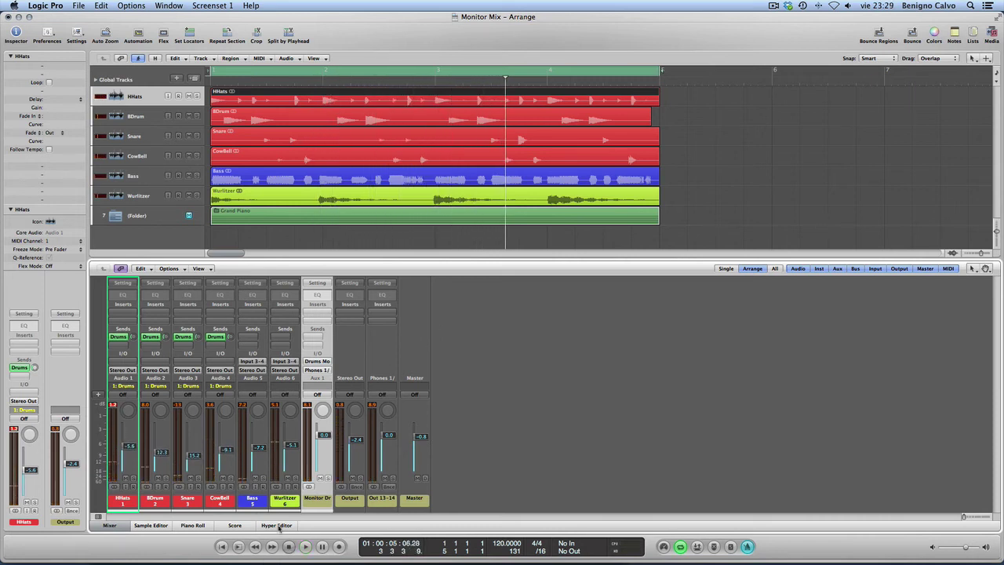
left_click(289, 547)
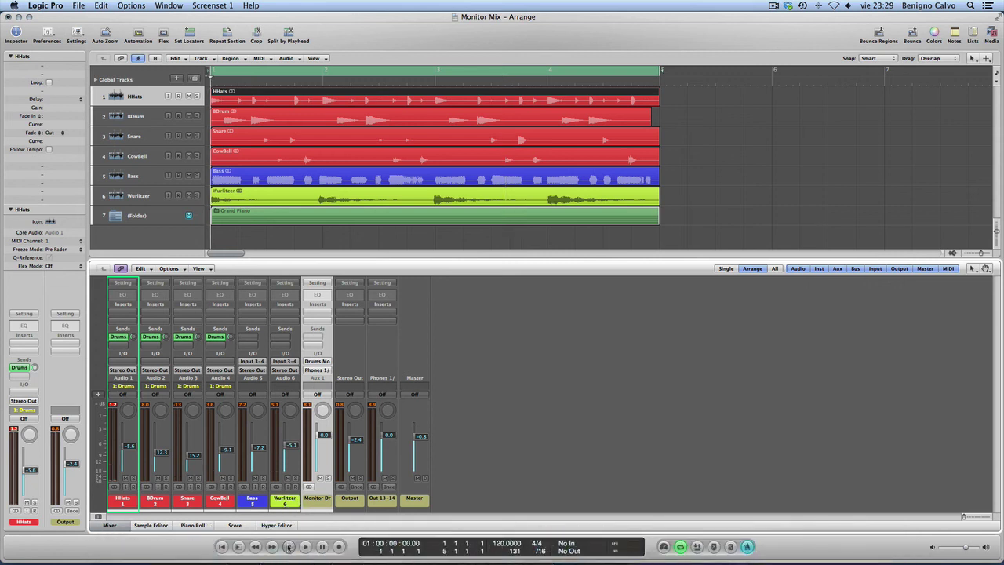
left_click(308, 372)
mouse_move(346, 396)
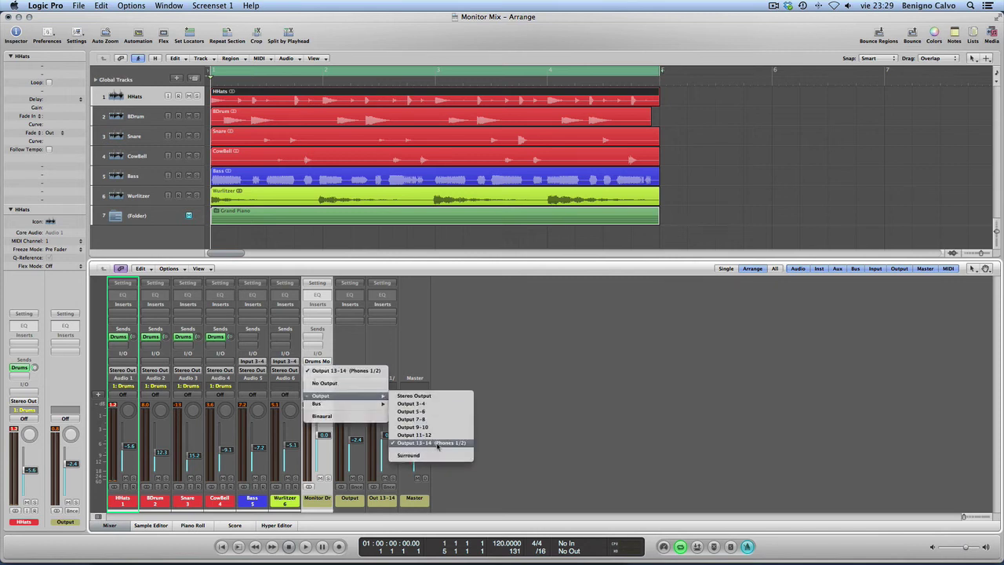
left_click(450, 330)
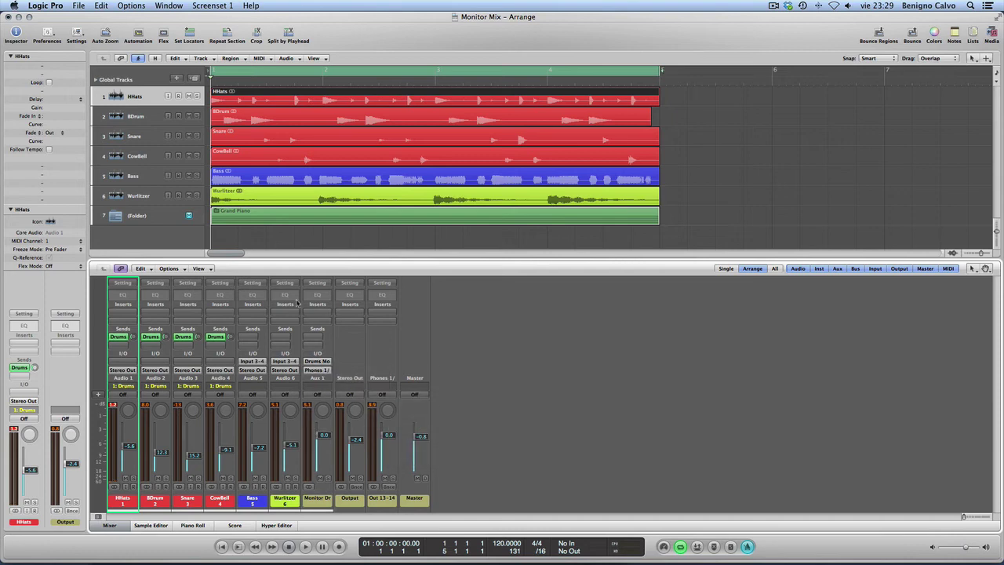
left_click(170, 270)
left_click(180, 330)
scroll(389, 336, "down", 10)
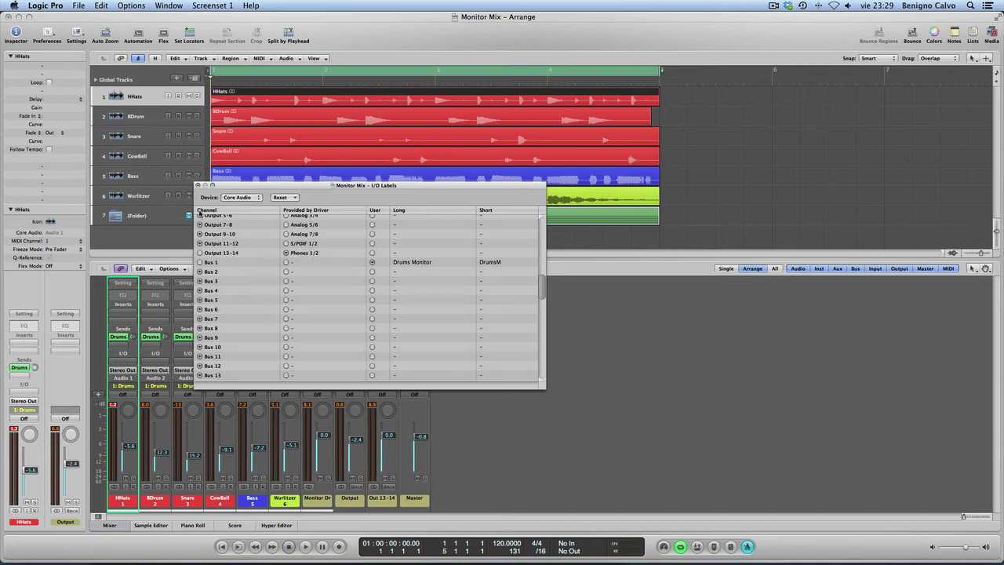
left_click(198, 186)
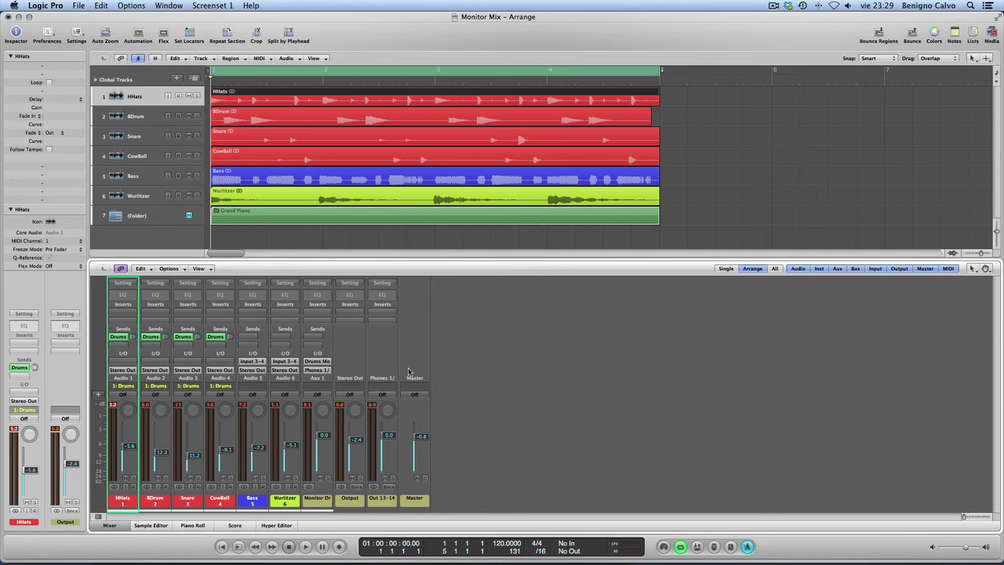
- Launch CueMix FX and move the UltraLite console window up and left
key("F4")
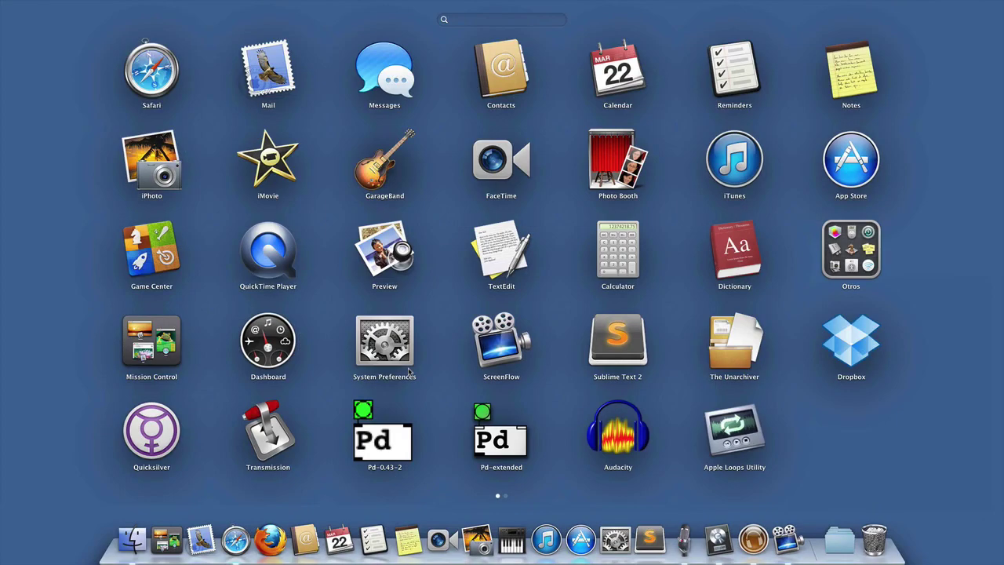
left_click(753, 541)
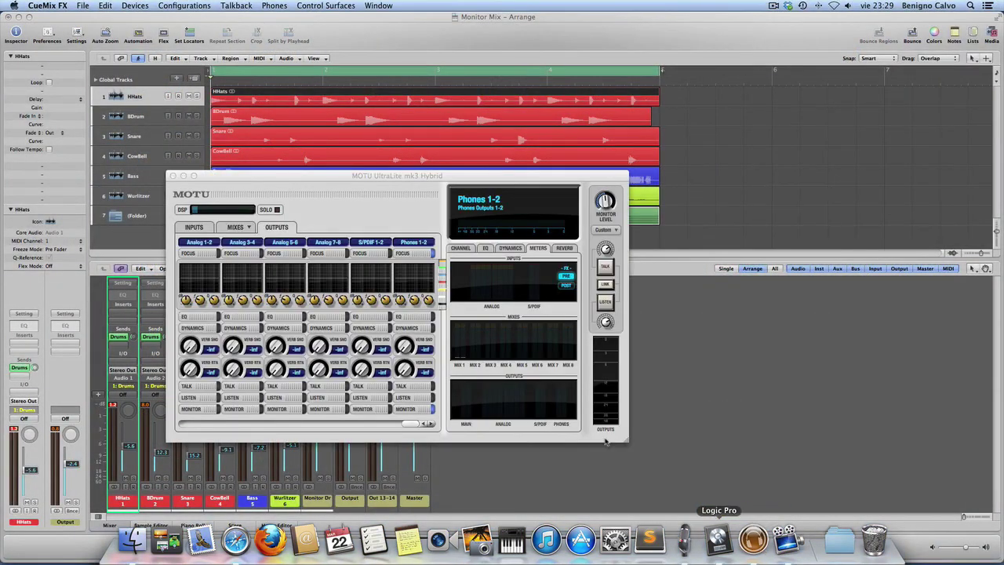
left_click_drag(332, 181, 299, 109)
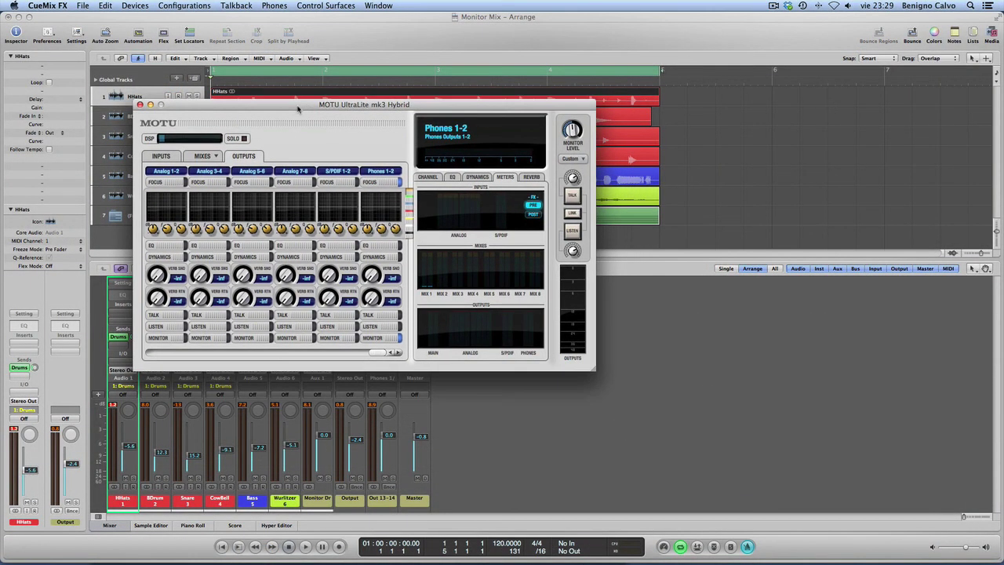
- Switch the Phones output to Main Out 1-2, then back to Phones 1-2
left_click(274, 6)
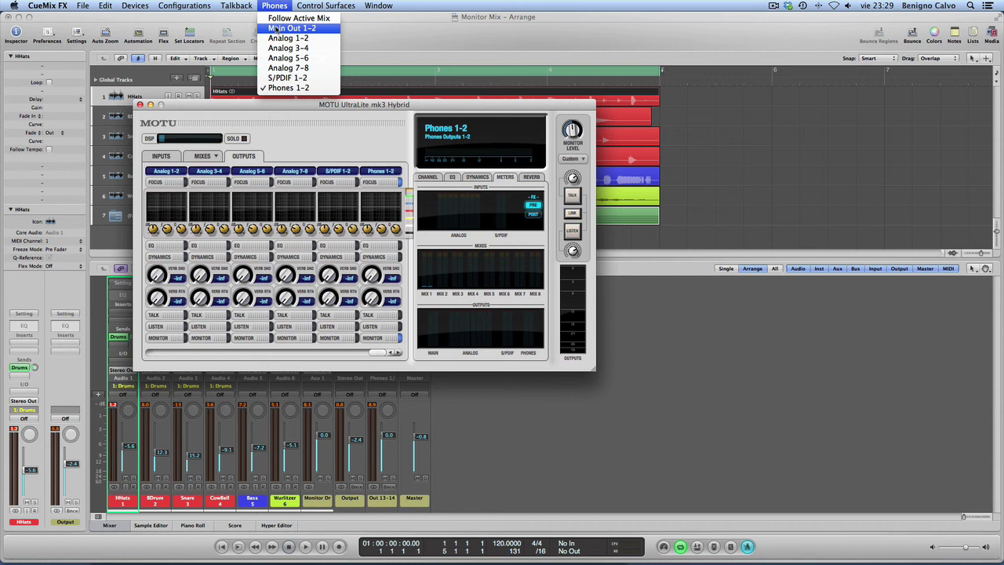
left_click(276, 29)
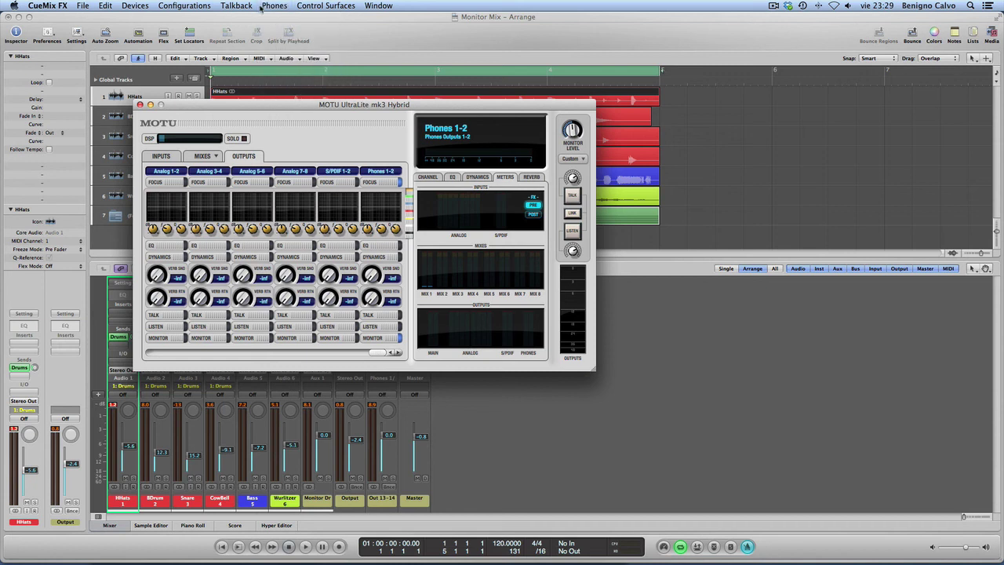
left_click(263, 6)
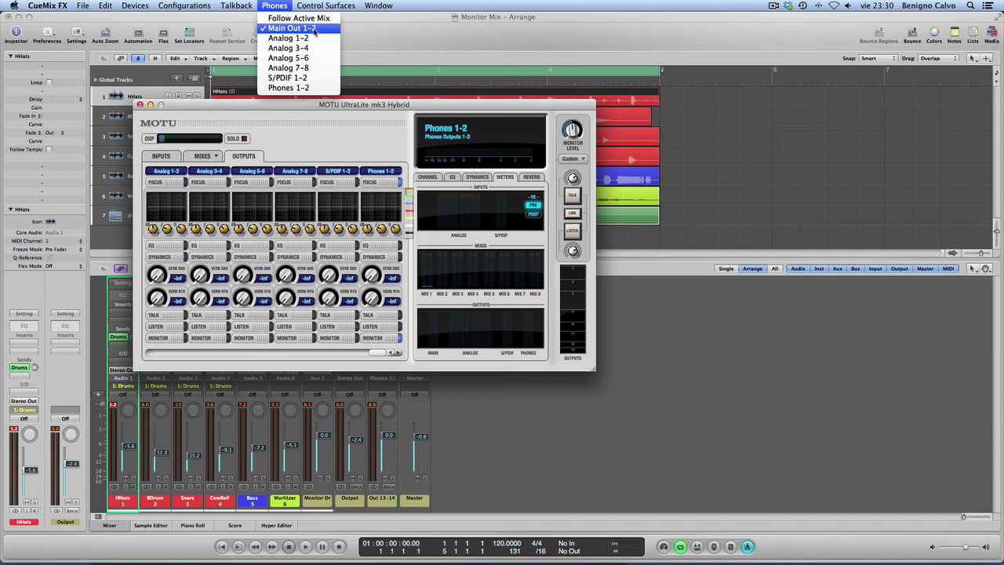
left_click(301, 88)
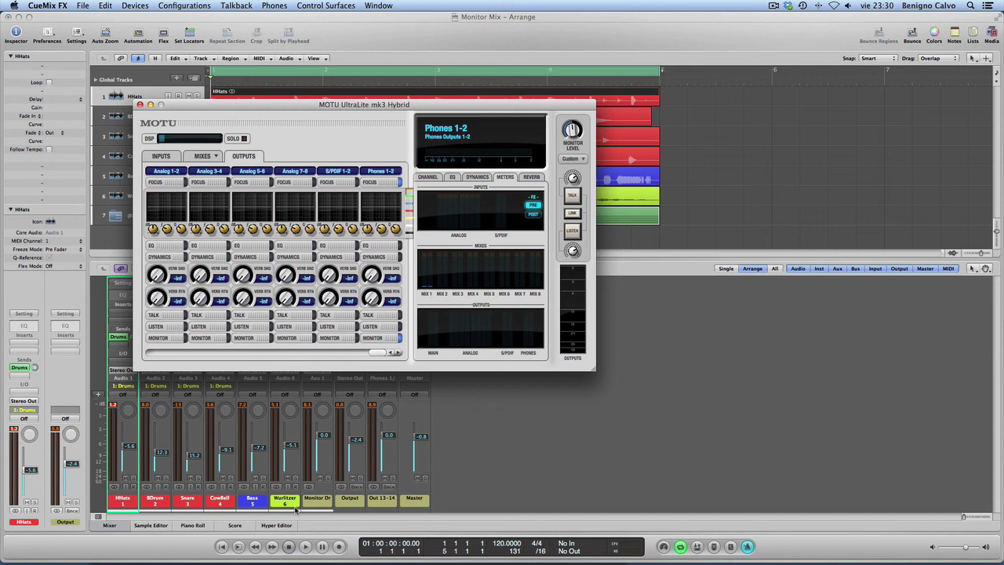
left_click(305, 547)
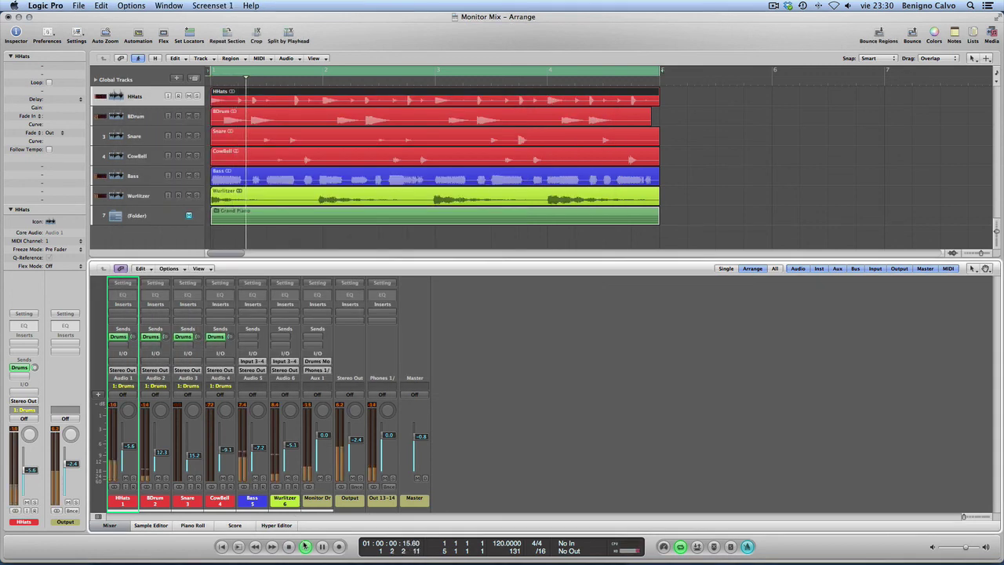
key("super+Tab")
key("super+Tab")
key("super+Tab")
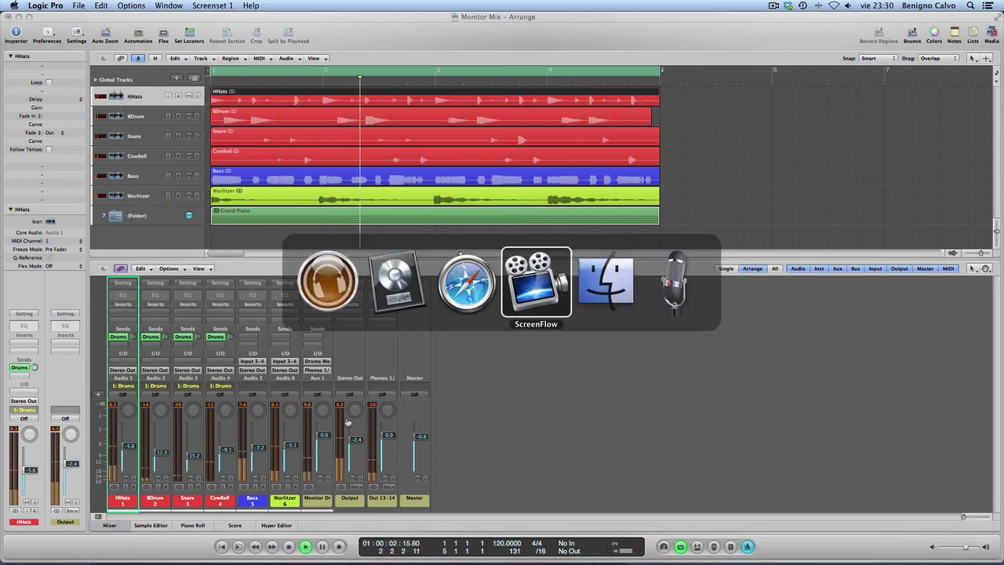
key("super+Tab")
key("super+Tab")
key("super+Tab")
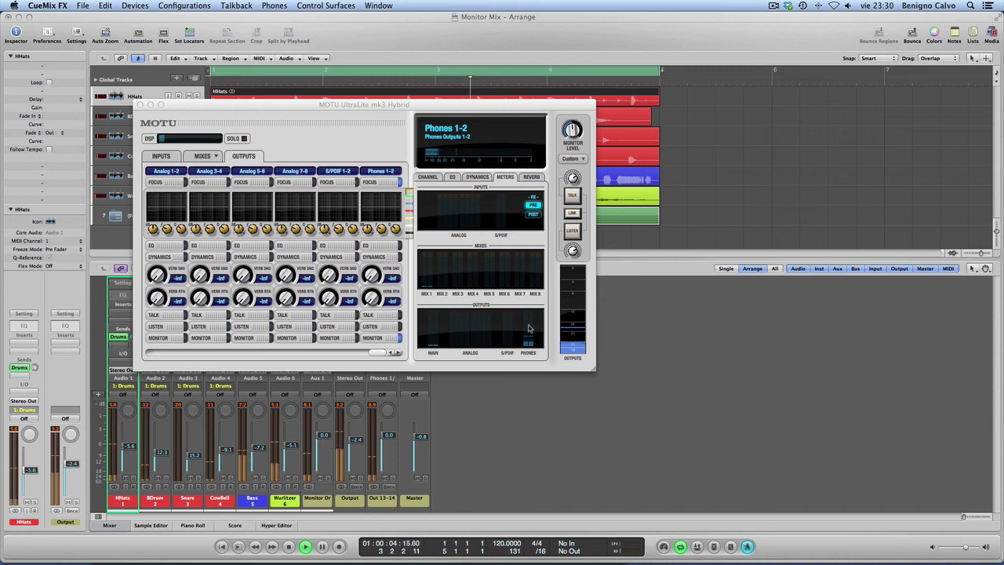